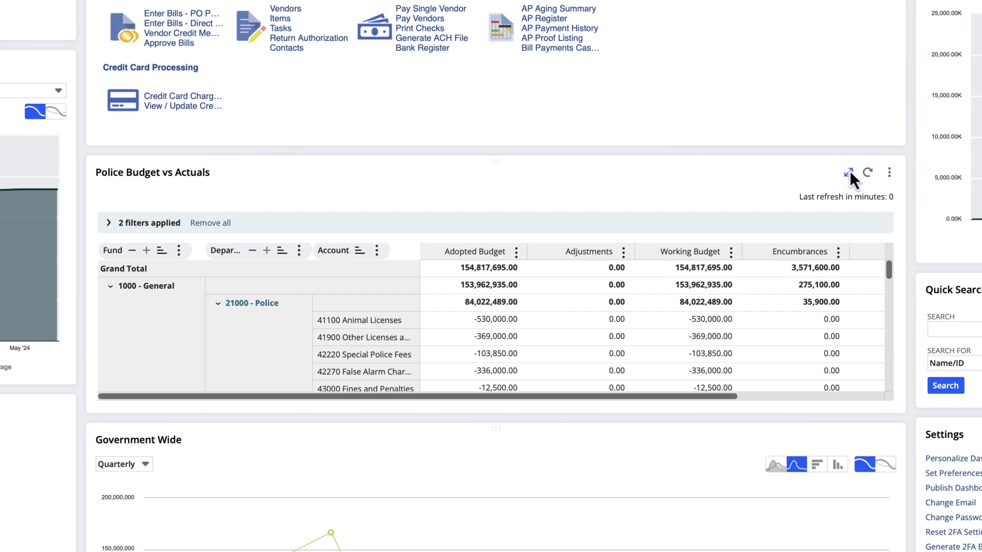
# Step: Expand the Police Budget vs Actuals pivot to full screen and bring up its additional actions
pyautogui.click(850, 170)
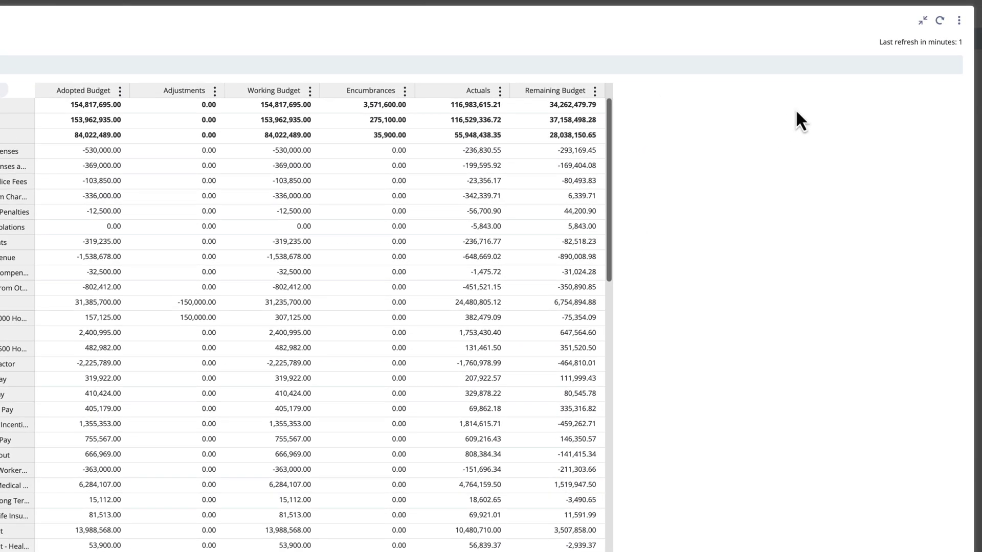
pyautogui.click(959, 20)
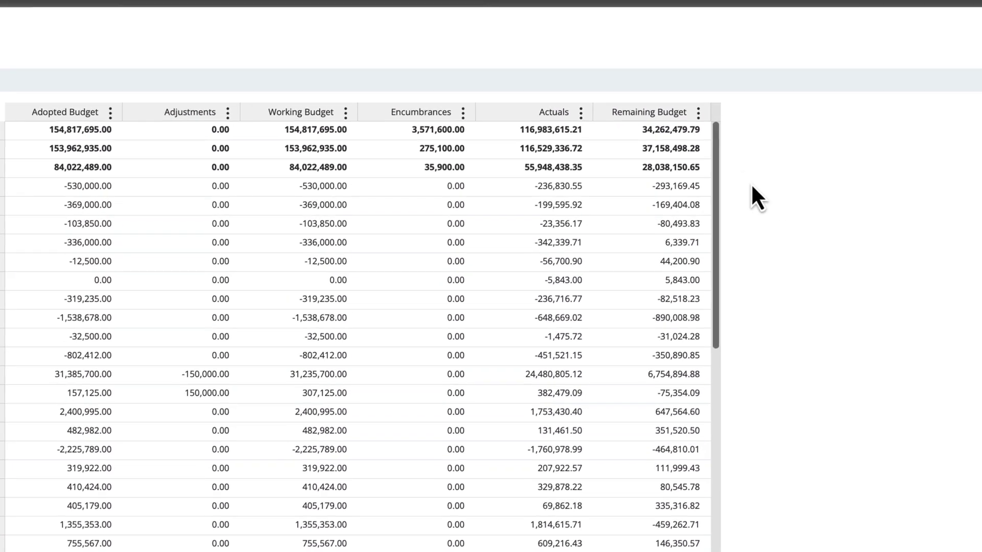
# Step: Add a Remaining Budget conditional format: values less than 0.00 highlighted in rose
pyautogui.click(699, 112)
pyautogui.moveTo(738, 178)
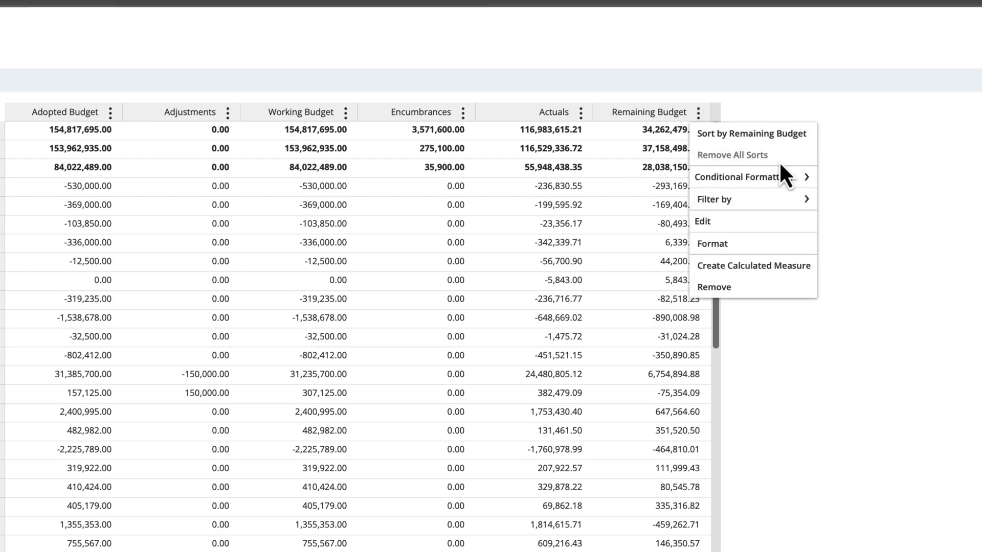
pyautogui.click(851, 177)
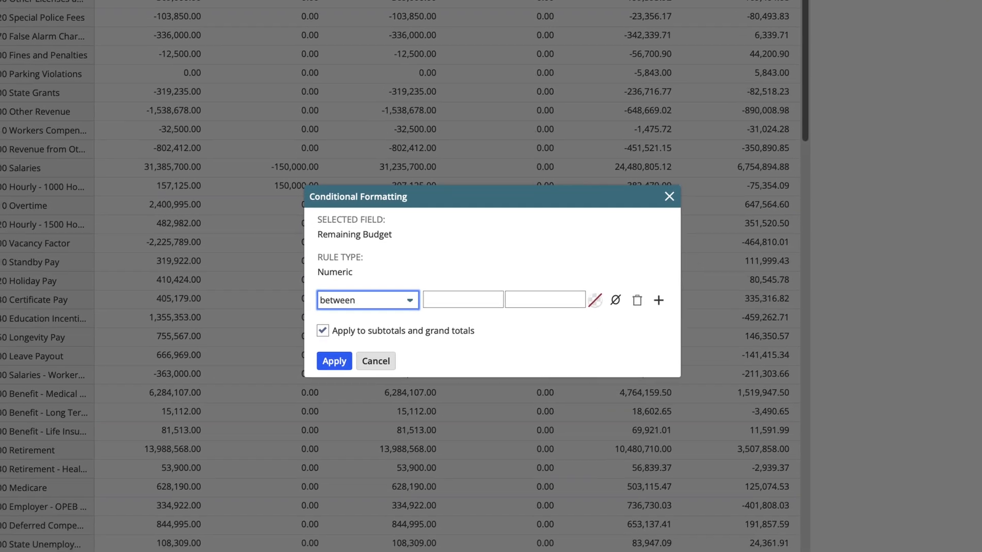
pyautogui.click(410, 301)
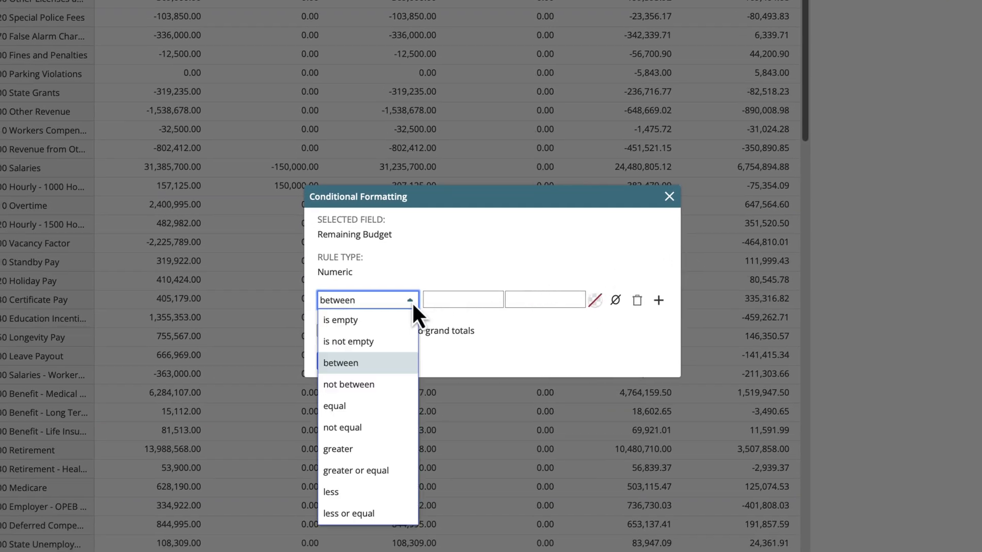
pyautogui.click(385, 490)
pyautogui.write('0')
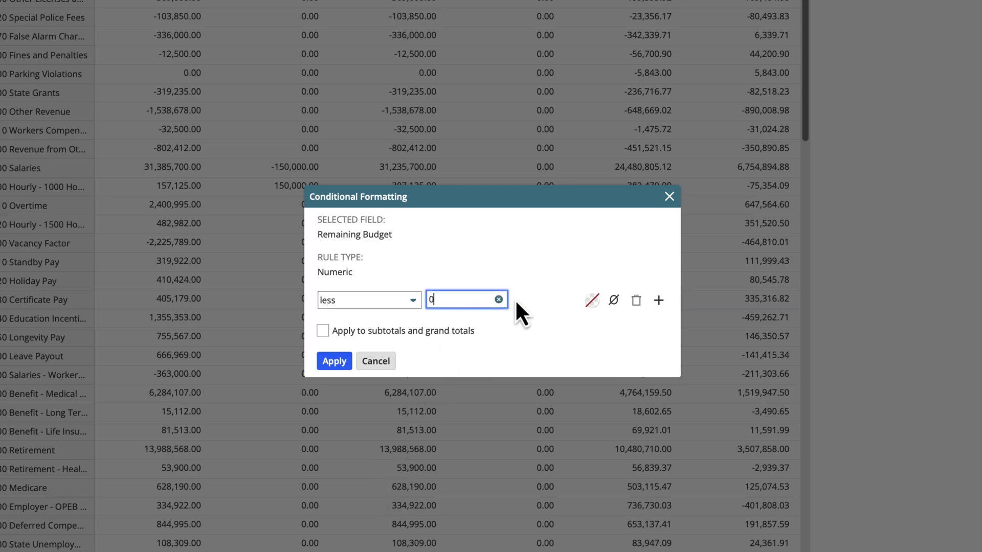
pyautogui.click(592, 300)
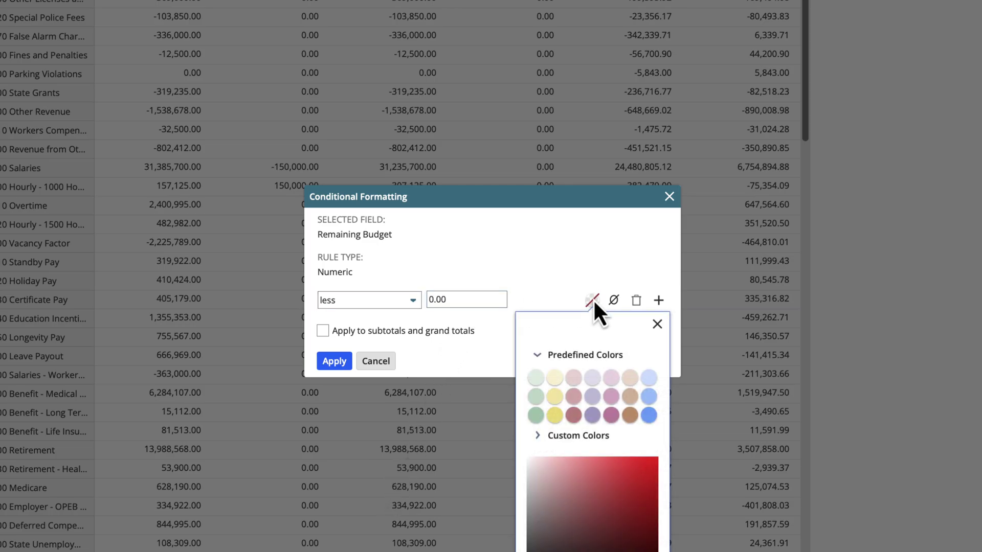
pyautogui.click(574, 414)
# Step: Apply the less-than-0.00 rose rule and let the Police Budget vs Actuals pivot reload
pyautogui.click(335, 361)
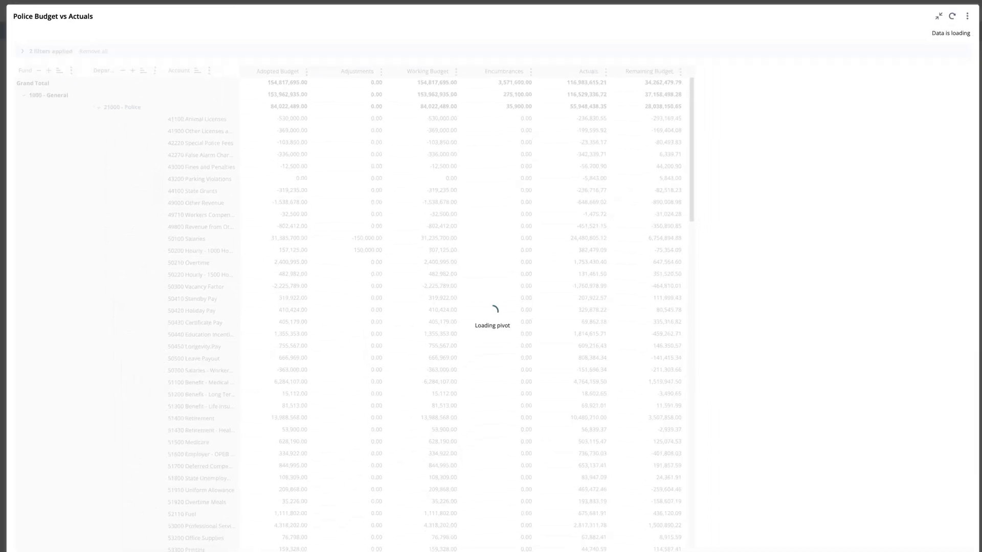